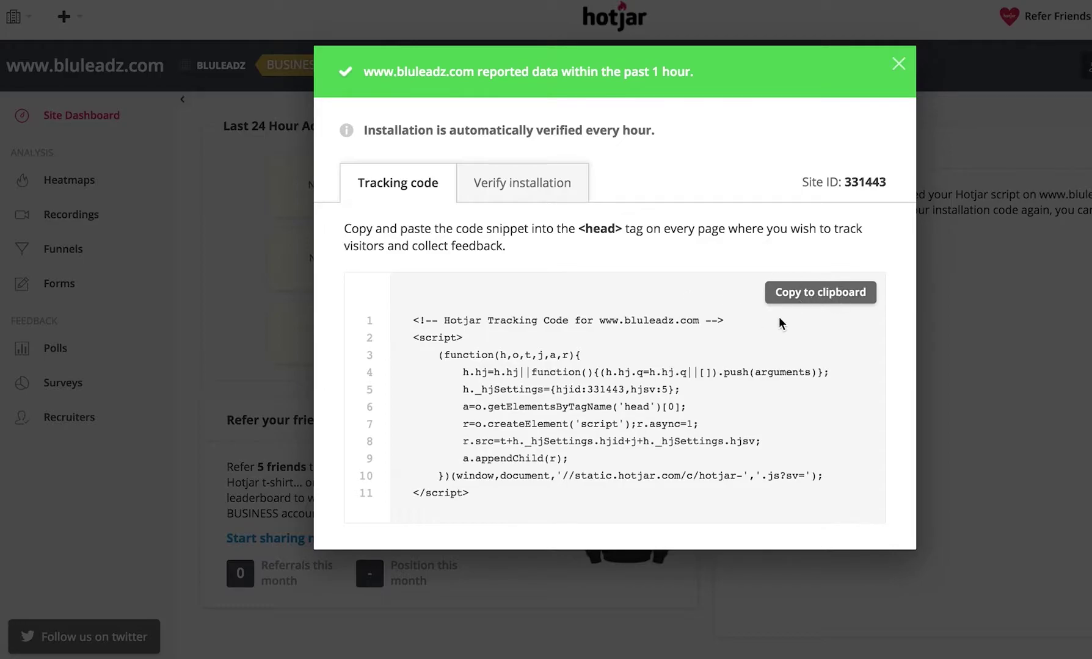
- Copy the Hotjar tracking code snippet to the clipboard
left_click(827, 296)
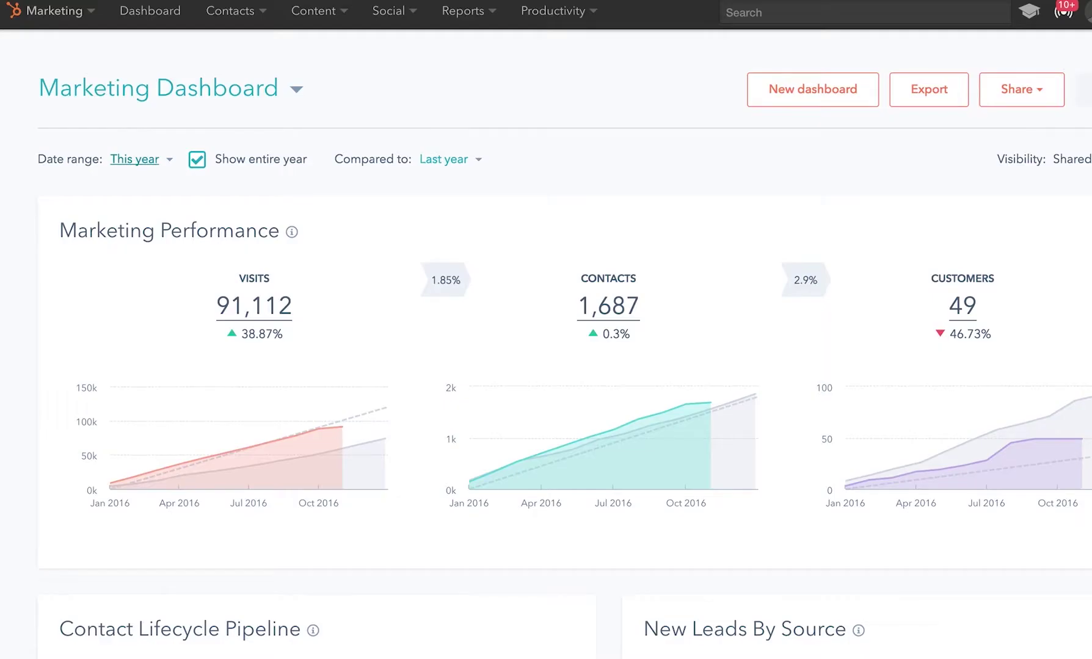
- Paste the Hotjar snippet at the end of Content Settings' Site Header HTML and save
left_click(324, 12)
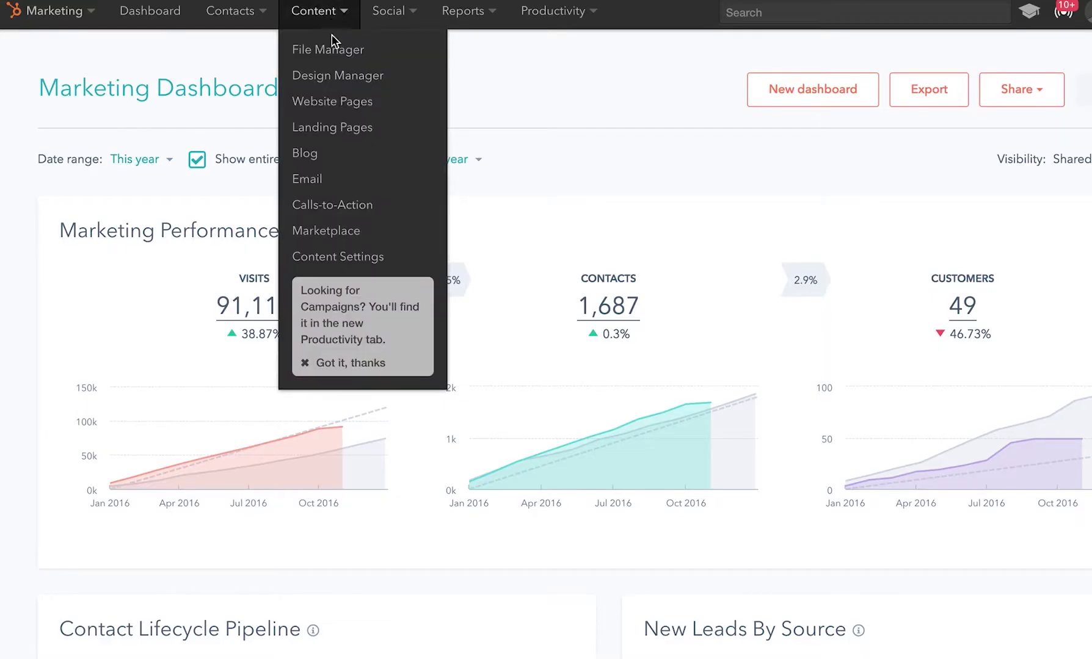
left_click(349, 258)
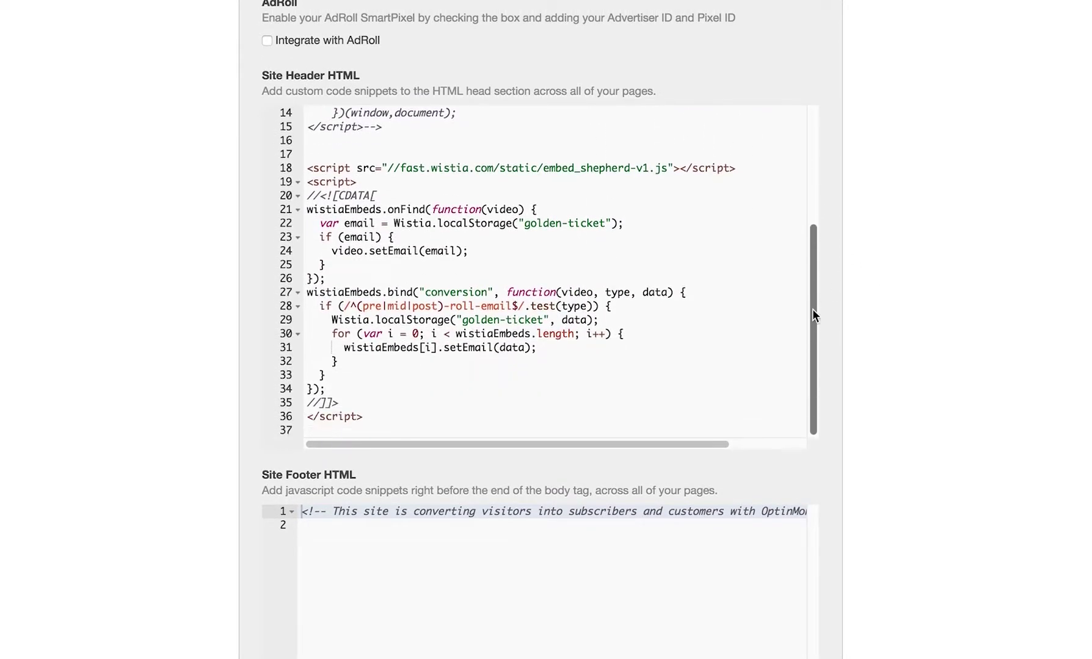
left_click(326, 431)
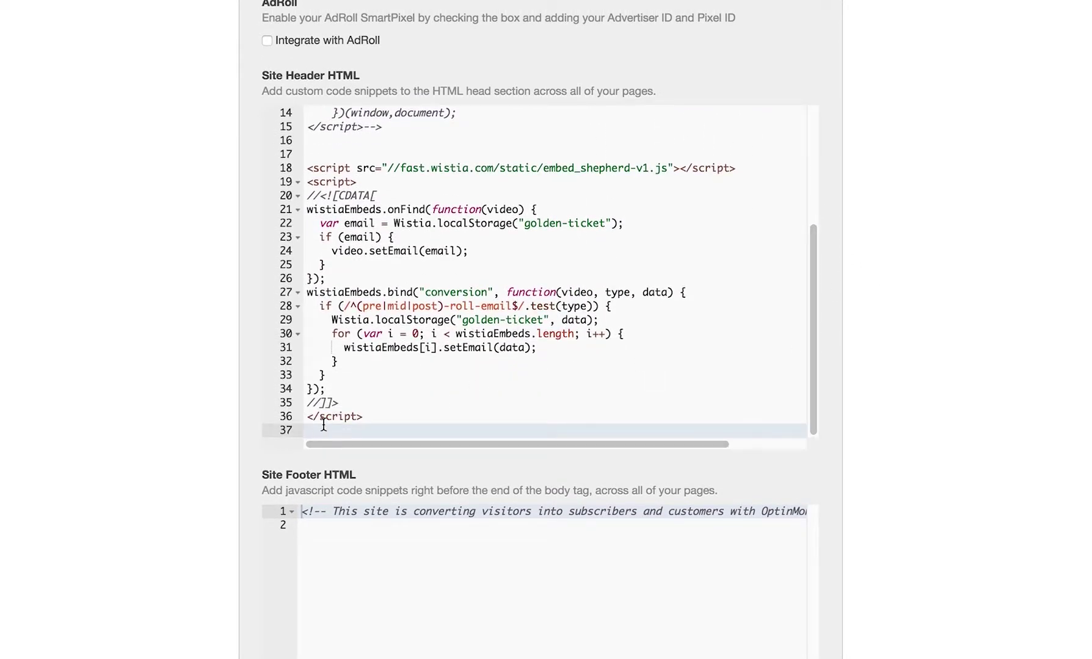
key("ctrl+v")
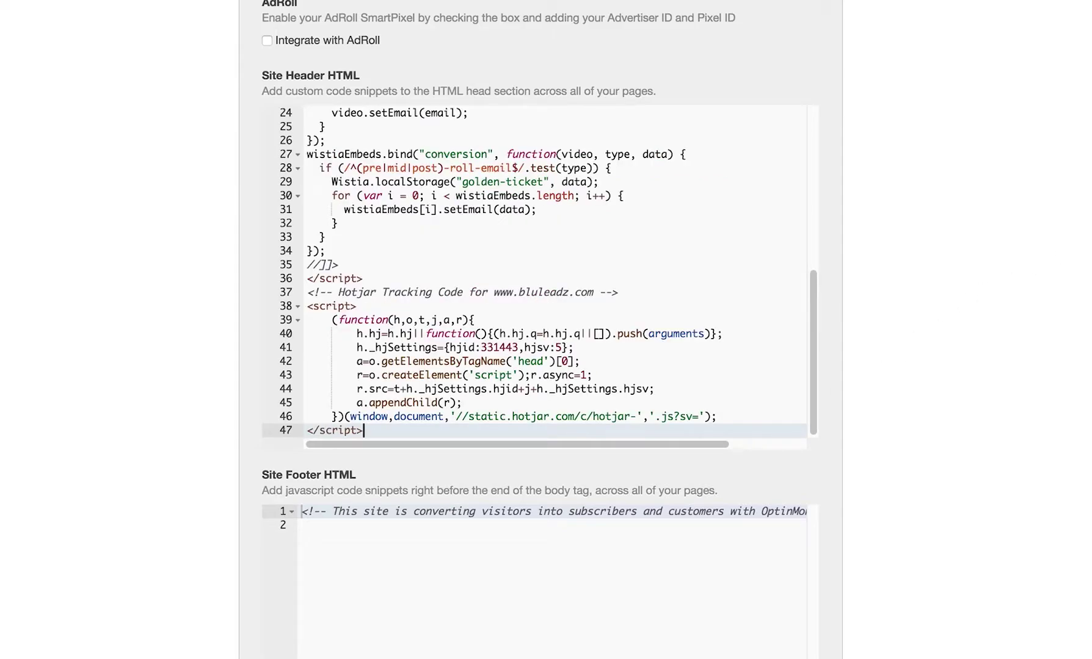
scroll(546, 340, "down", 15)
scroll(546, 340, "down", 5)
left_click(346, 491)
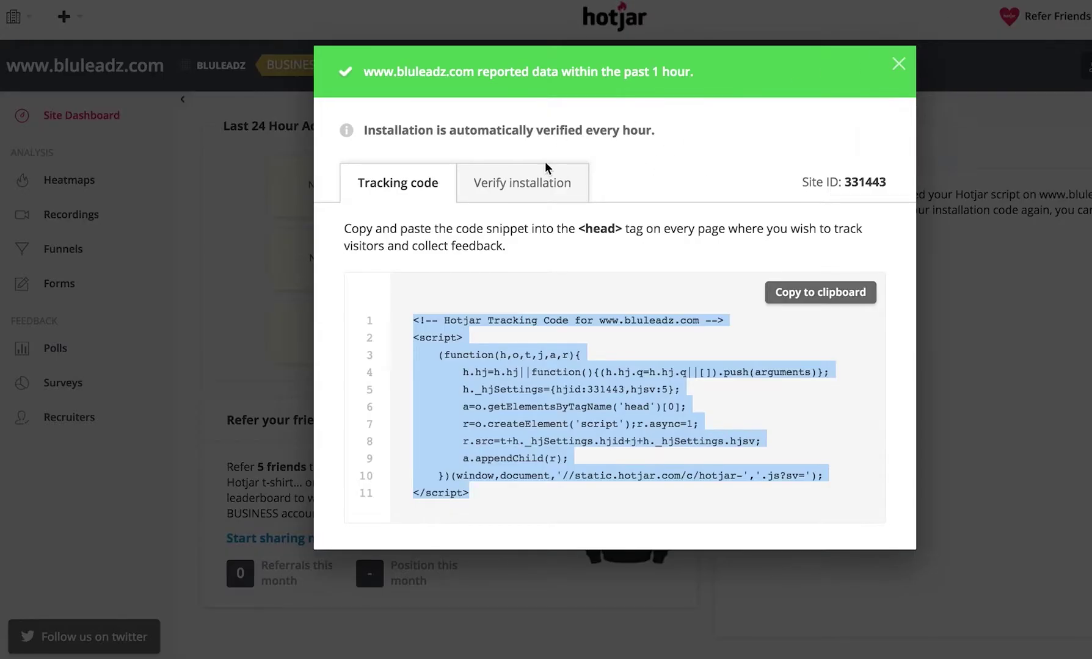
- Check the Verify installation tab, then close the Hotjar tracking code dialog
left_click(500, 189)
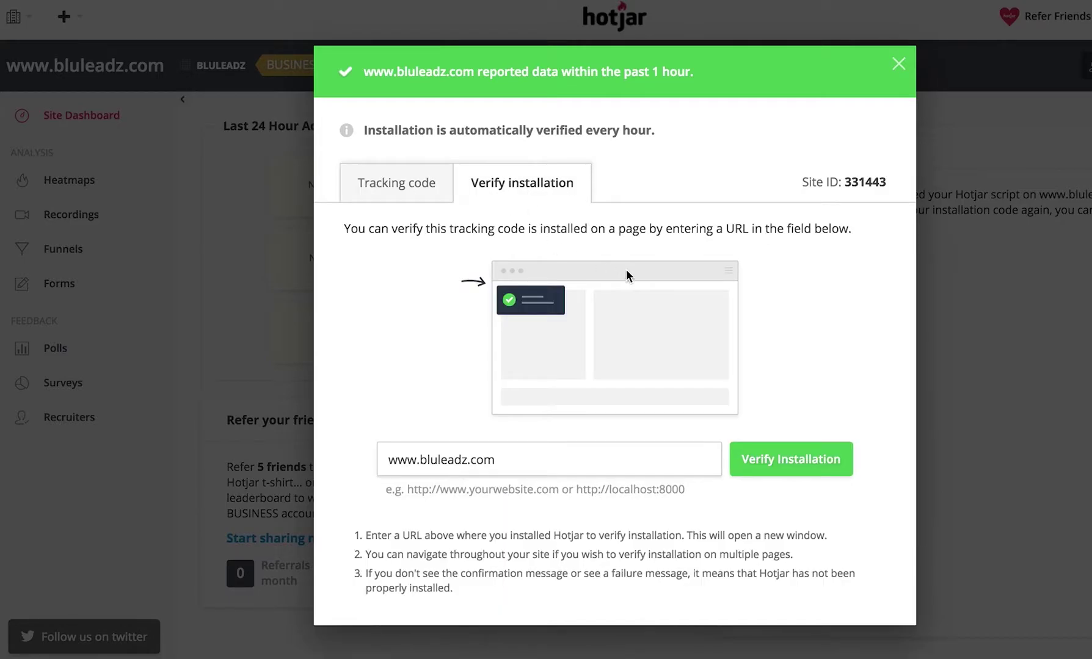
right_click(806, 468)
left_click(774, 474)
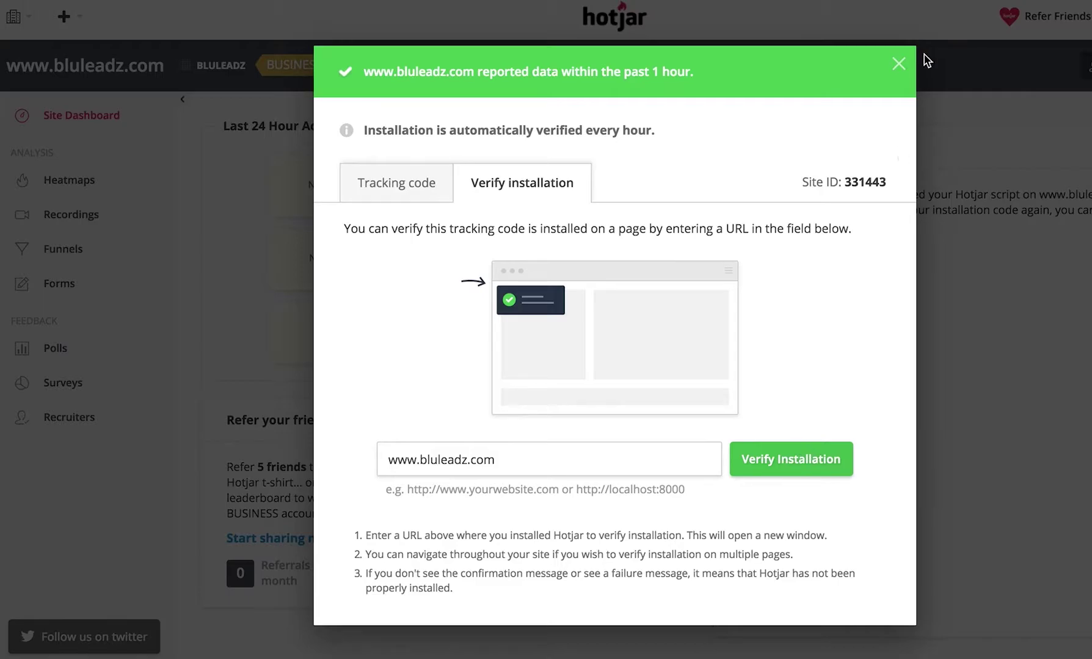
left_click(898, 63)
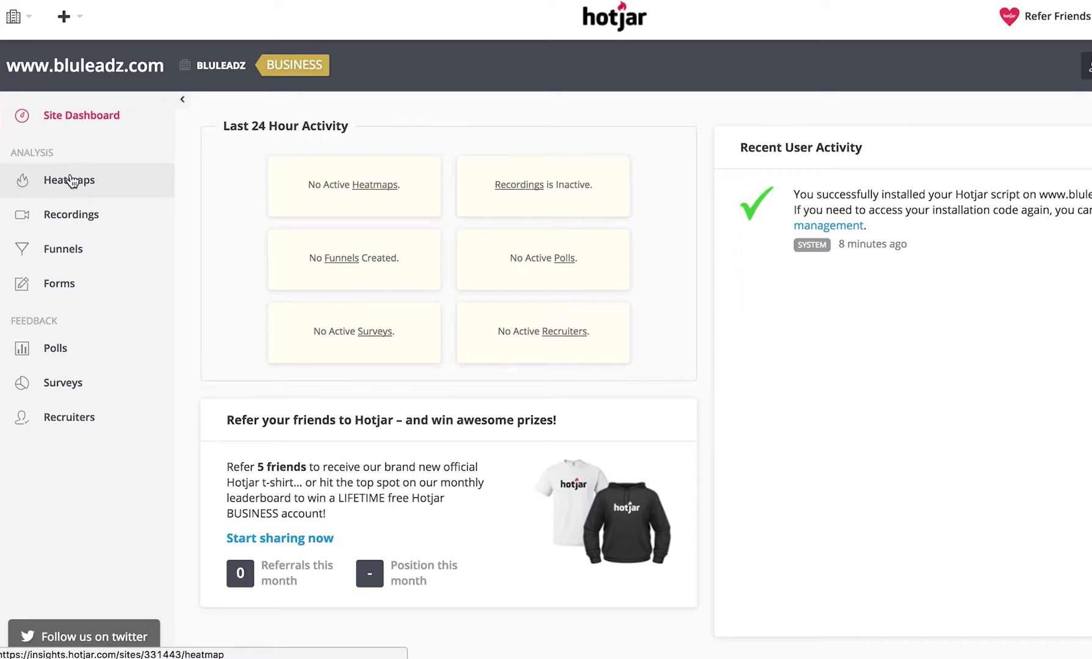
- Go to Heatmaps in the sidebar and start a New Heatmap
left_click(74, 185)
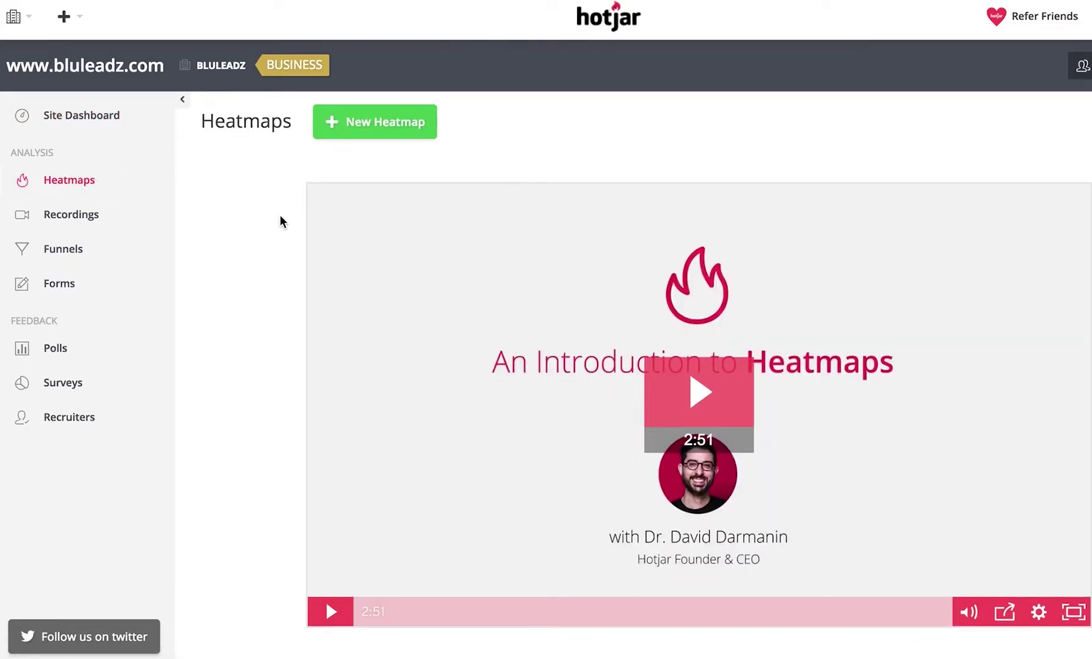
left_click(378, 127)
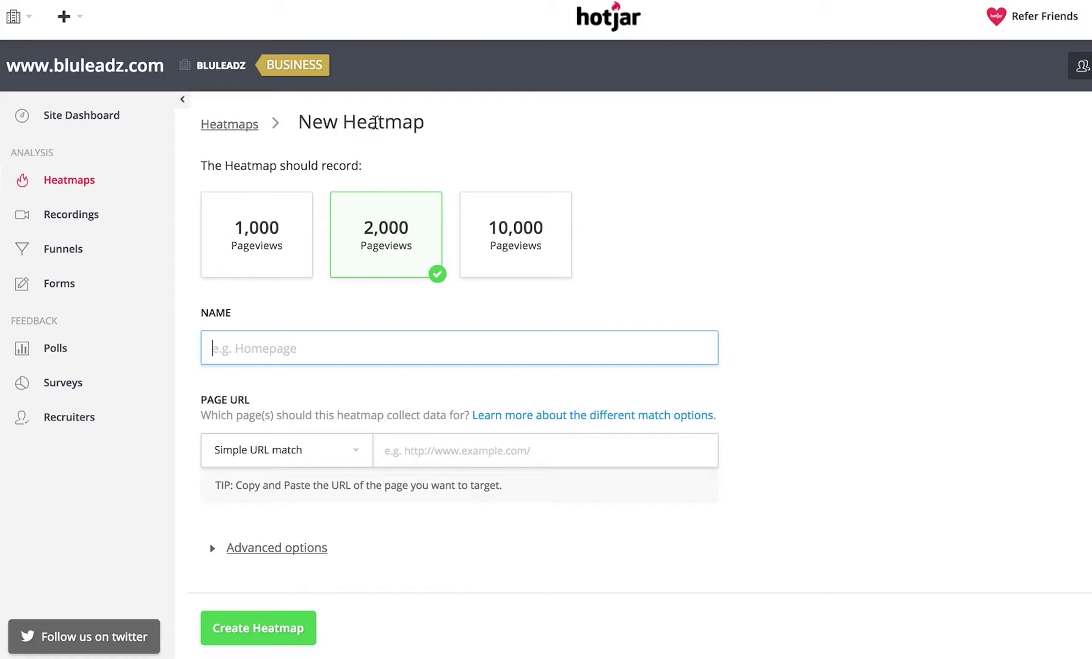
type("Blog")
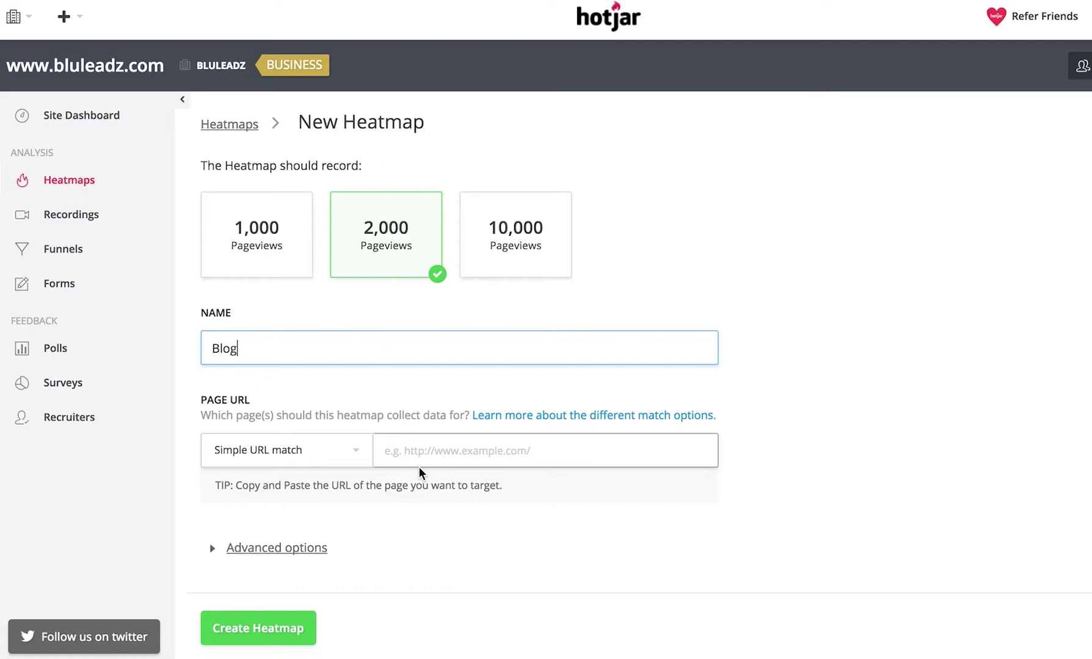
left_click(392, 450)
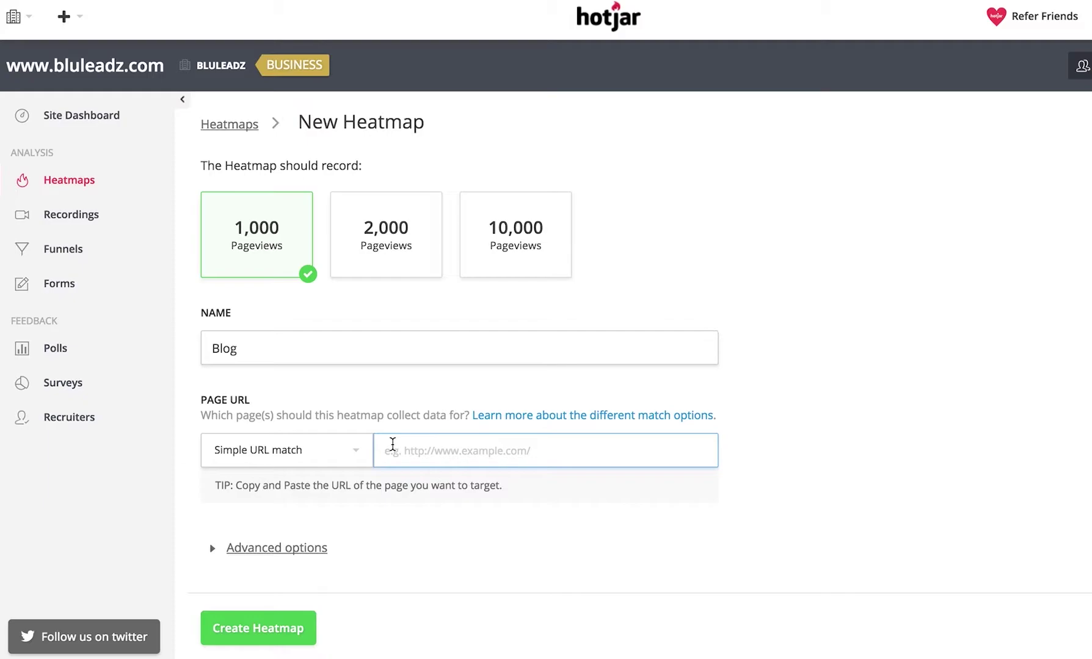
type("http://www.bluleadz.com/blog")
- Create the 1,000-pageview Blog heatmap
left_click(281, 628)
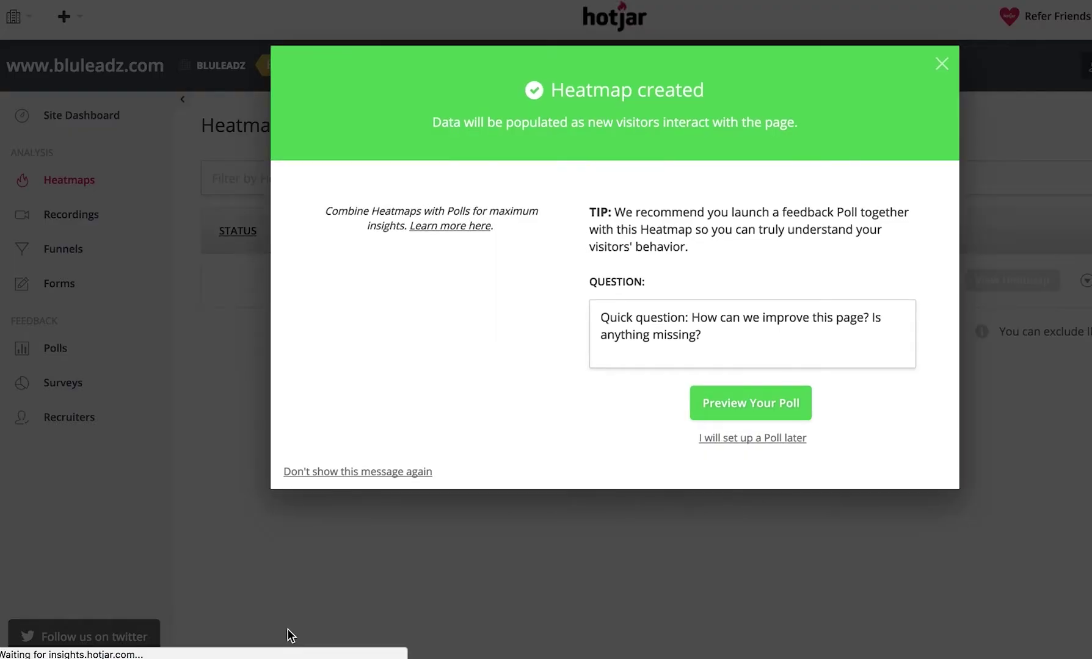